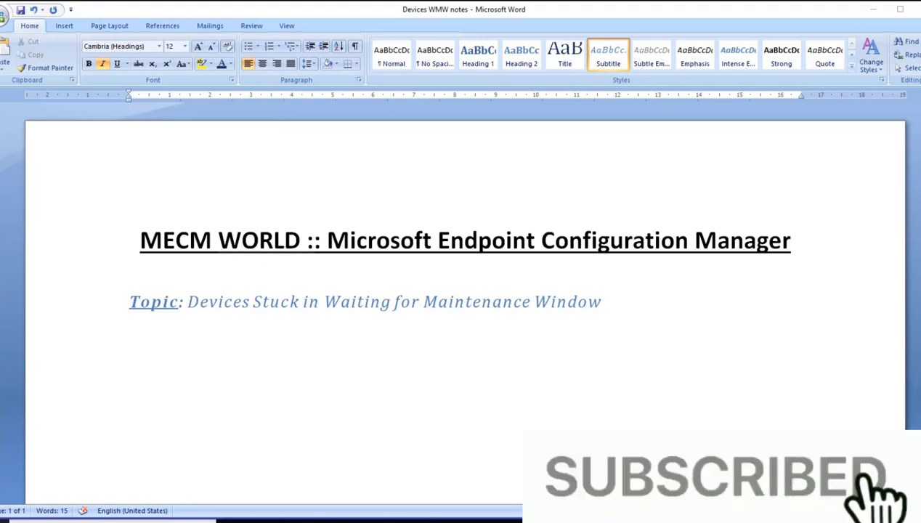
Note 'Appenforce.log >> No entry' and 'Software Center >> Waiting MW... Installed', then switch to Software Center
click(183, 340)
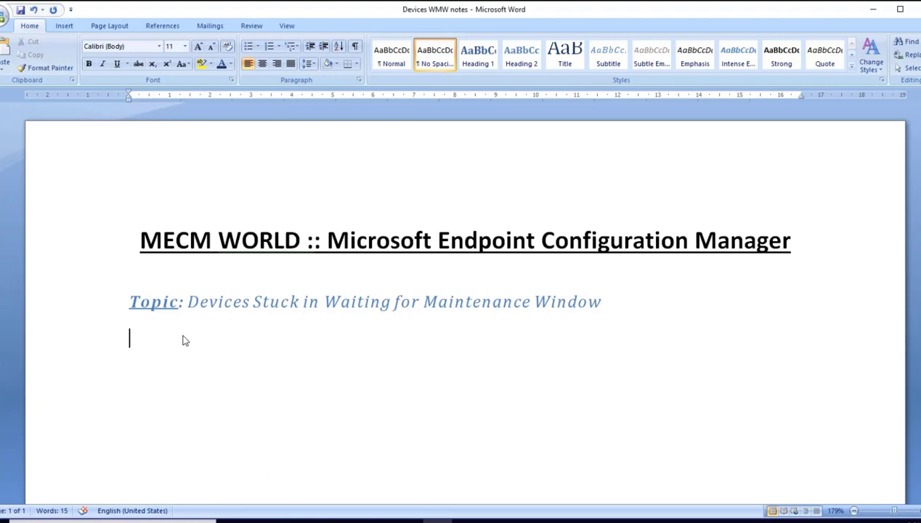
text(Appenfa)
text(rce.lo)
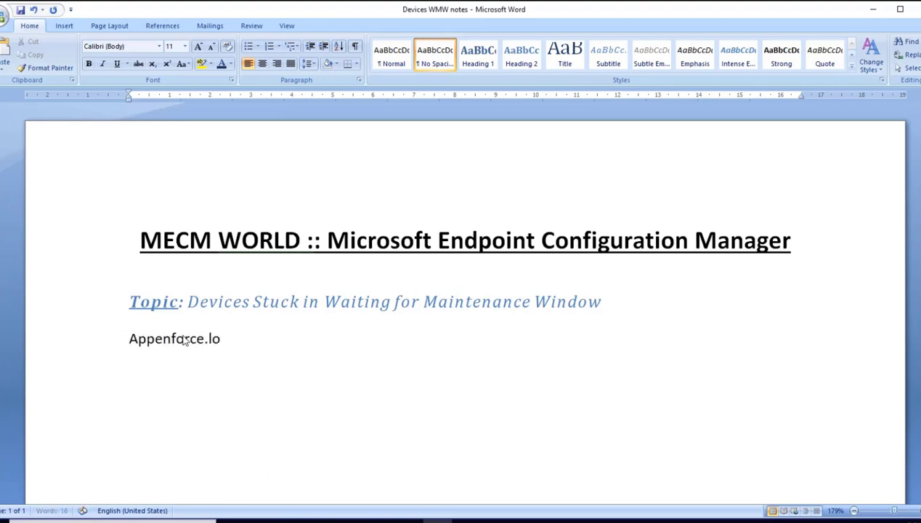
text(g >> No entry)
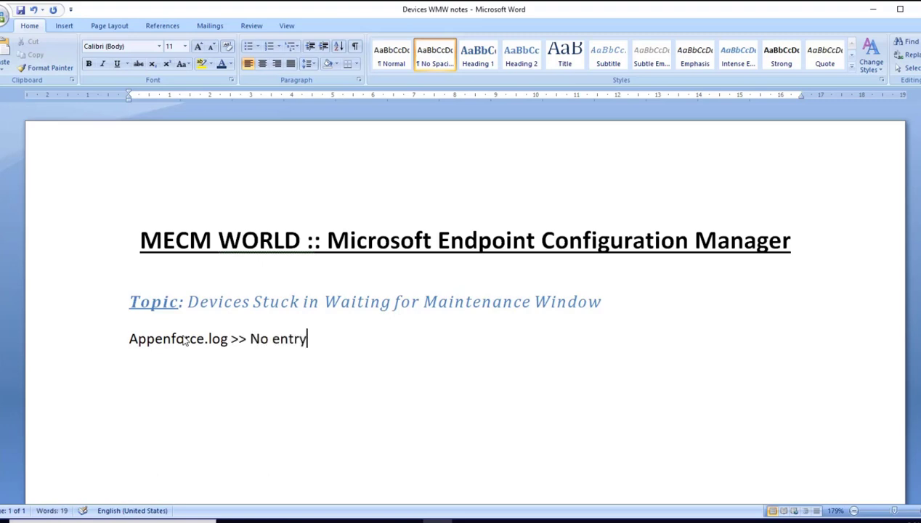
key(Return)
text(Software Center >> Waiting MW)
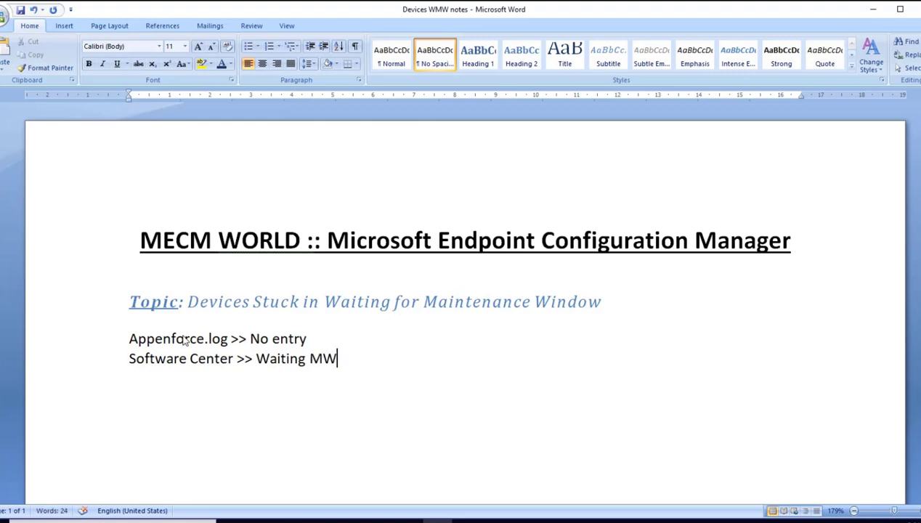
text(... C)
key(BackSpace)
text(Installed)
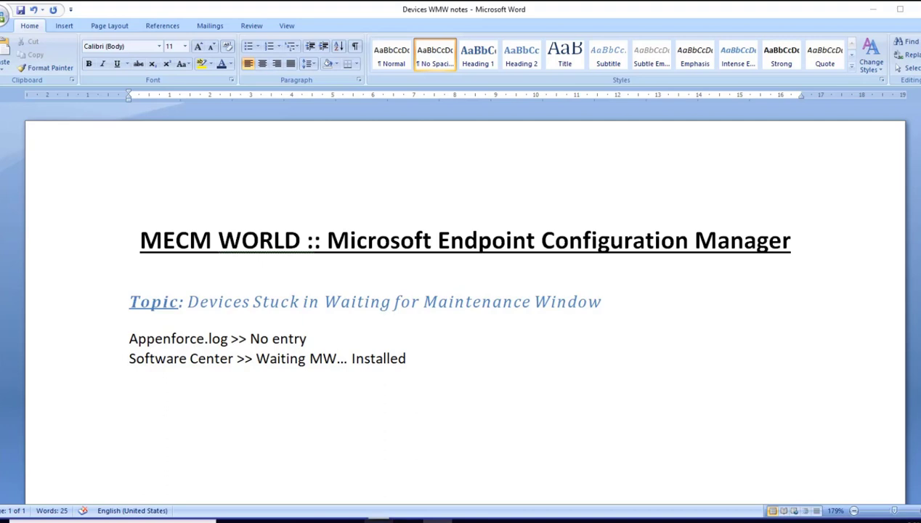
key(alt+Tab)
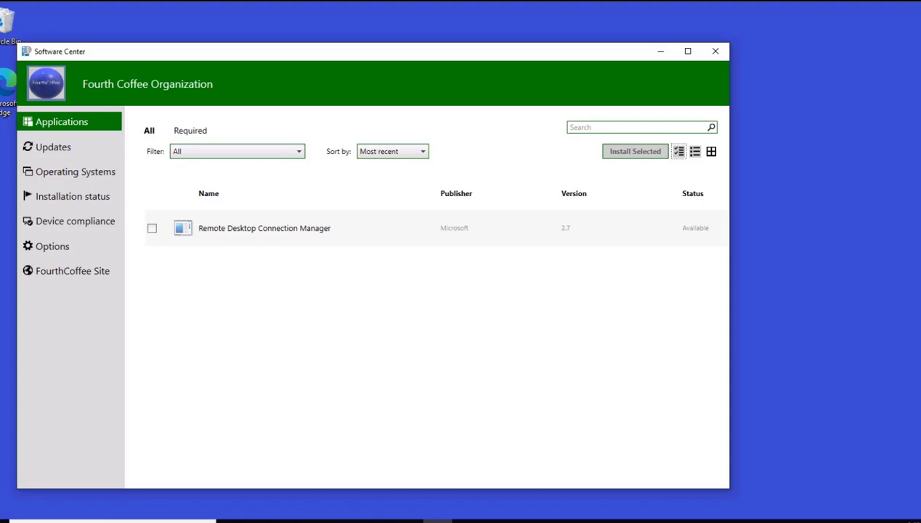
Return from Software Center to the Word notes
key(alt+Tab)
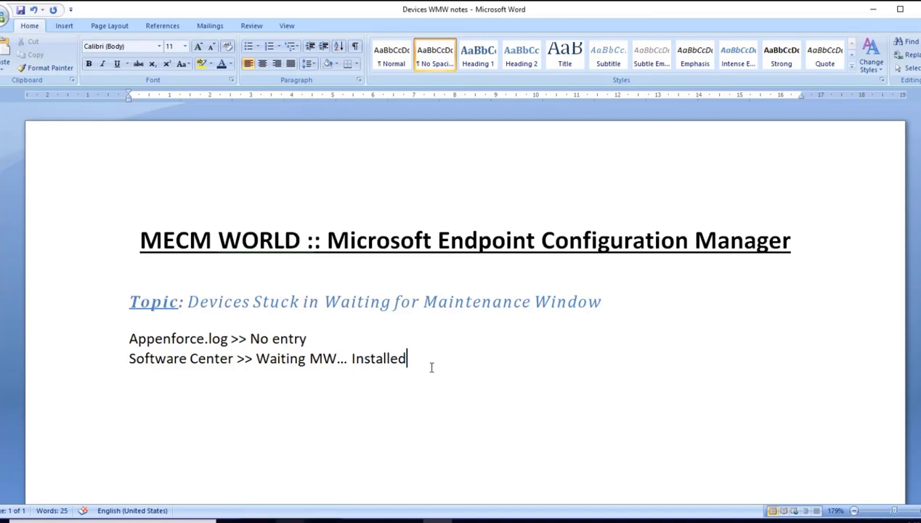
Add the line 'Question :: Why application deployment is not enforcing automatically ?' and switch to the docs article
key(Return)
text(Question :: Why application deployment is not enforcing automatically ?)
key(Return)
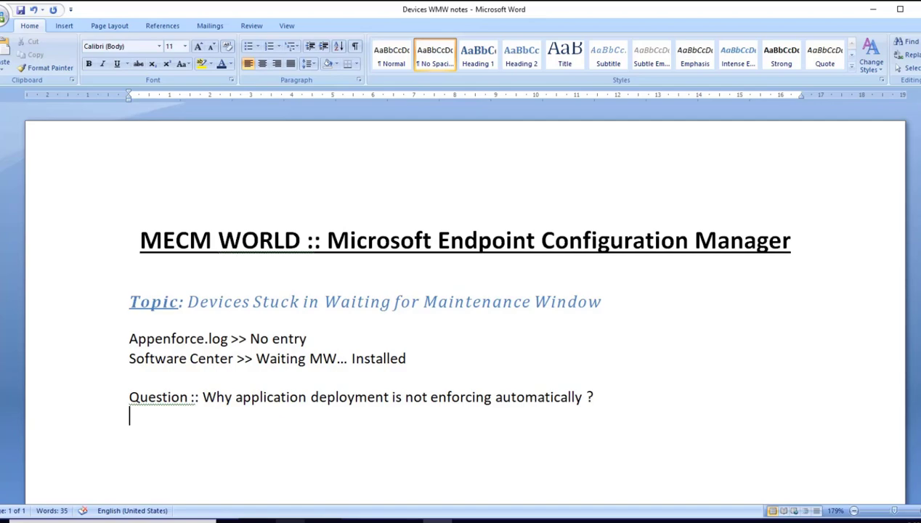
key(alt+Tab)
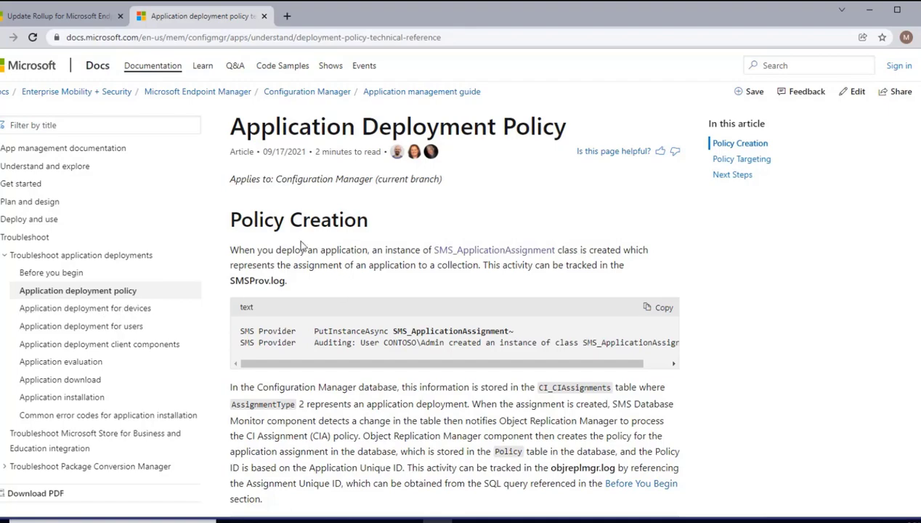
Read the 'Application deployment for devices' and 'client components' docs articles, then return to Word
scroll(295, 240, down, 10)
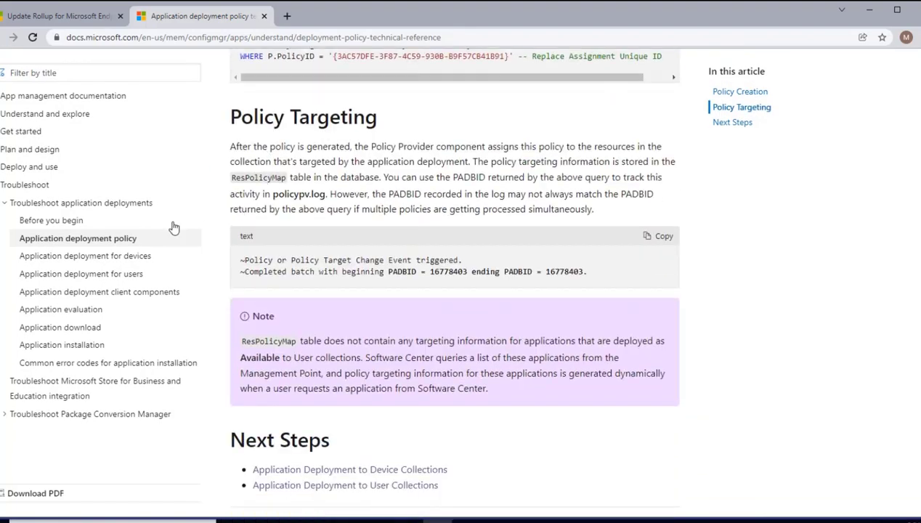
click(76, 256)
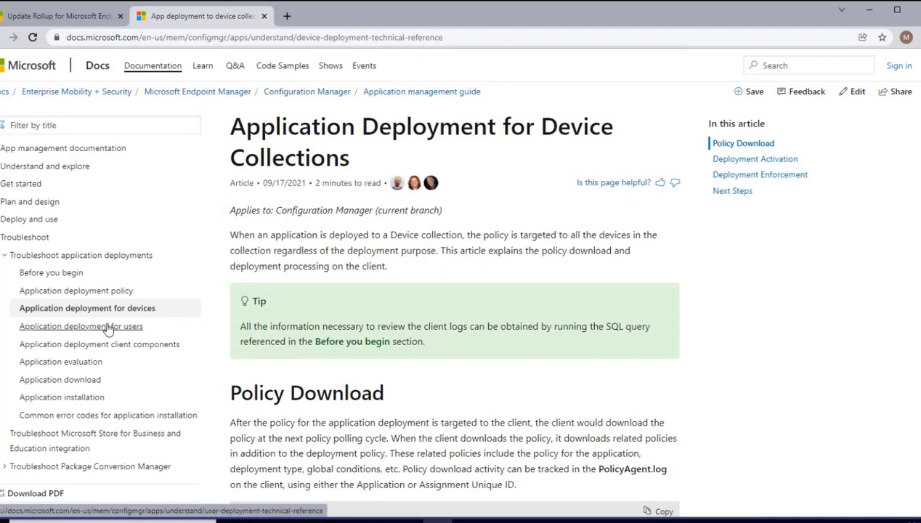
scroll(335, 341, down, 3)
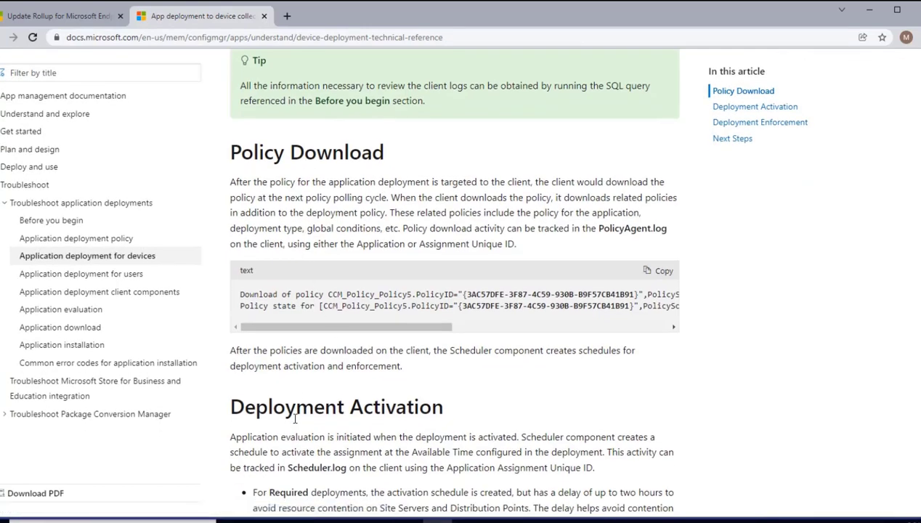
click(99, 294)
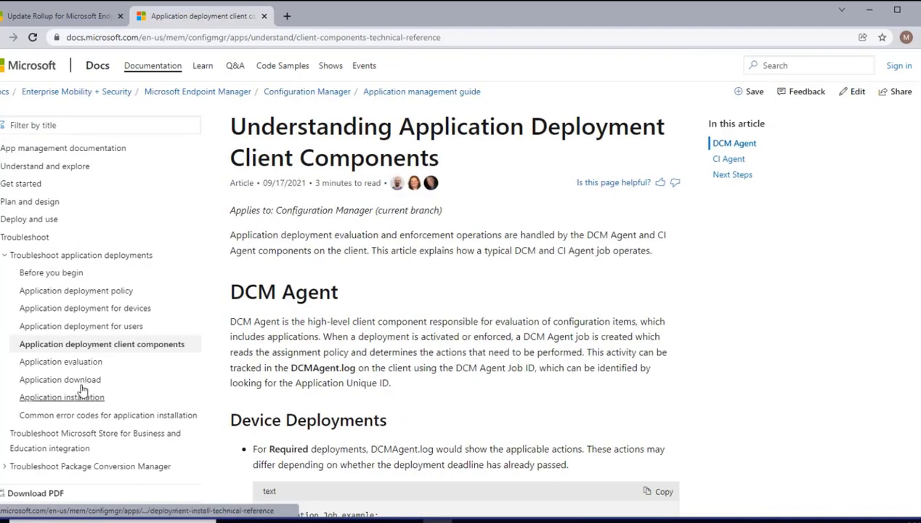
key(alt+Tab)
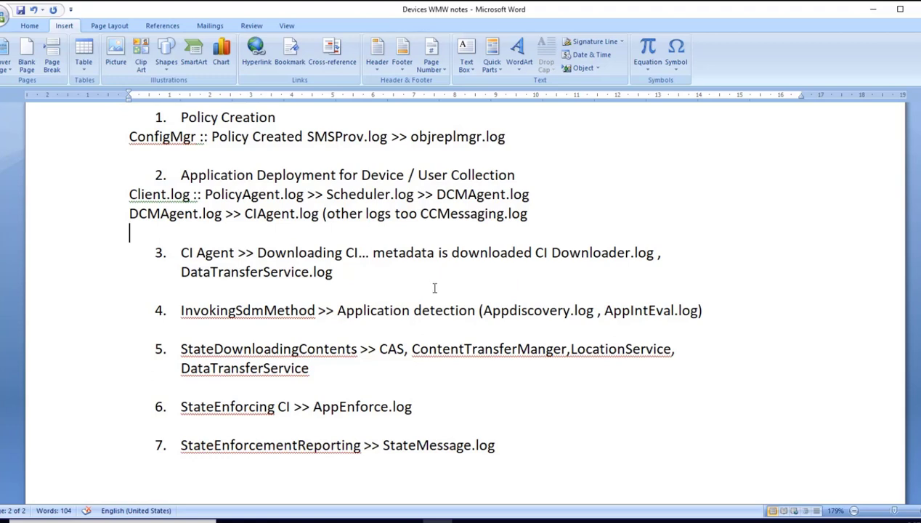
Highlight StateDownloadingContents, StateEnforcing, StateEnforcementReporting and StateMessage in items 5–7
double_click(224, 350)
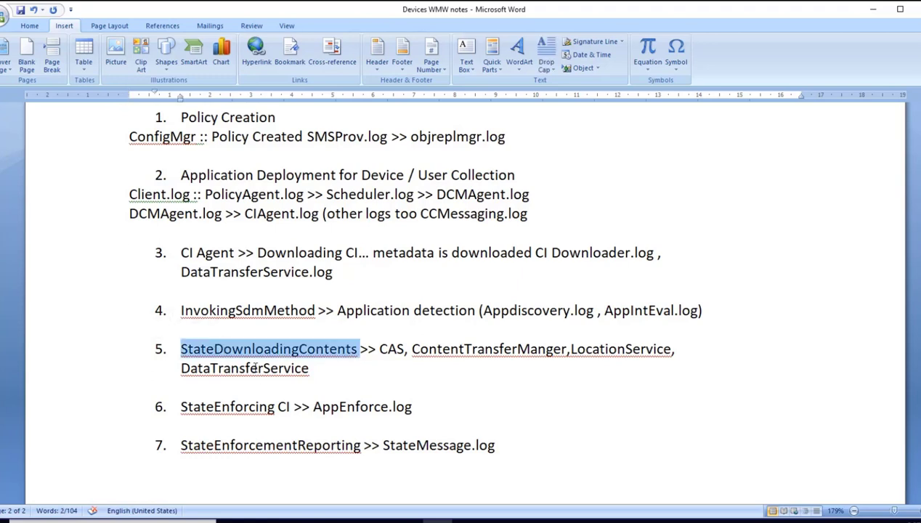
double_click(242, 407)
double_click(304, 445)
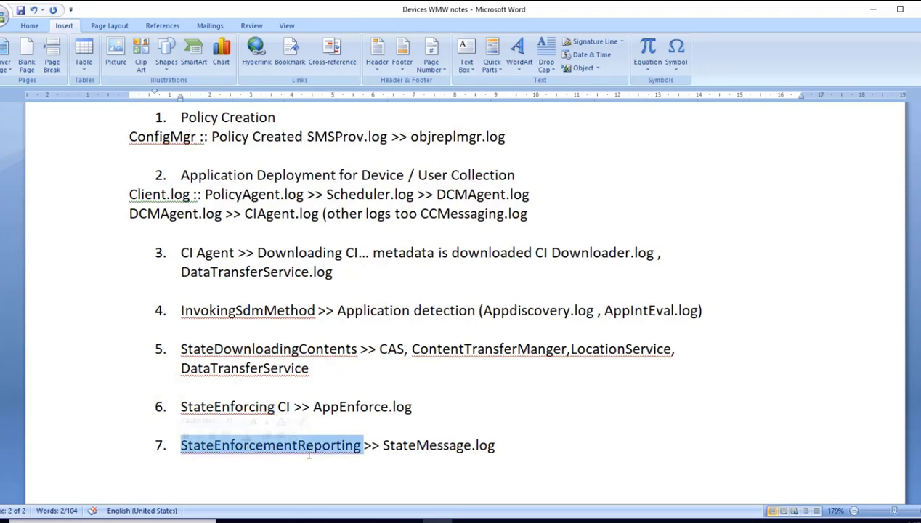
double_click(391, 445)
Insert a blank line after the Client.log line
click(497, 383)
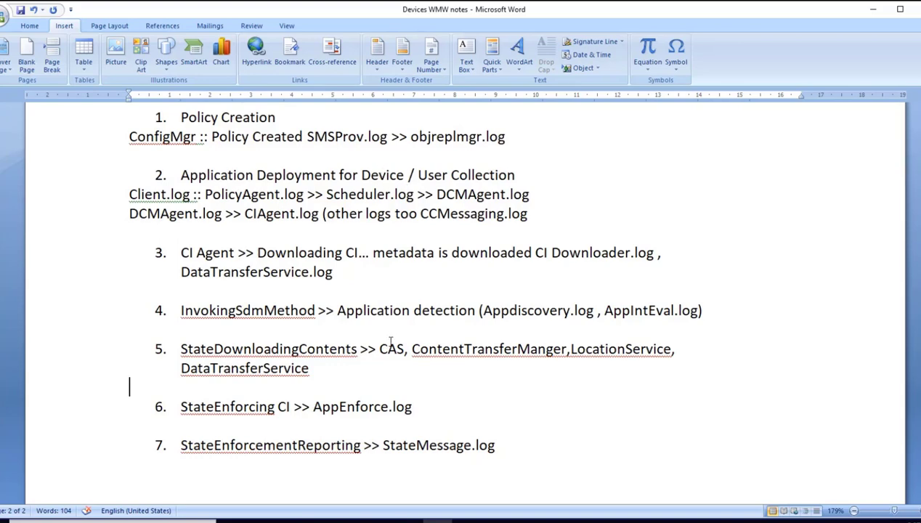
click(530, 194)
key(Return)
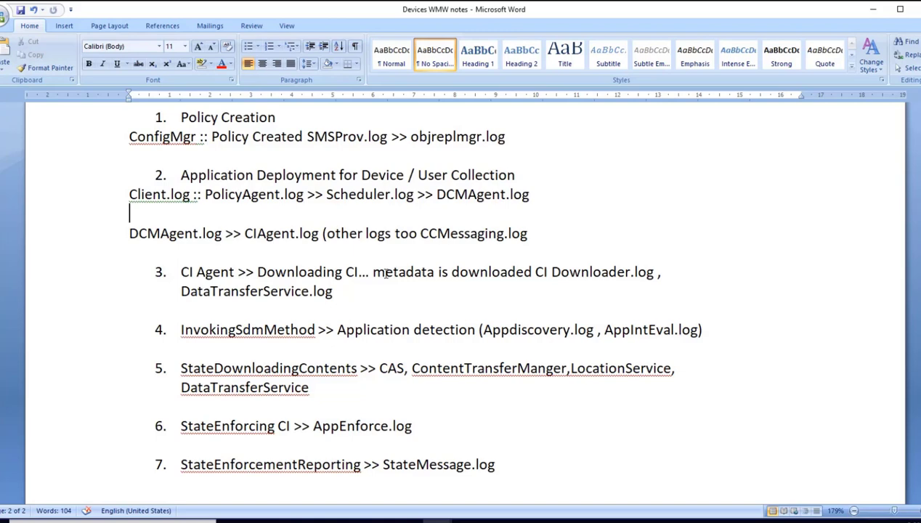
Highlight 'application deployment is not', AppEnforce, PolicyAgent and Scheduler in the notes
scroll(383, 270, up, 10)
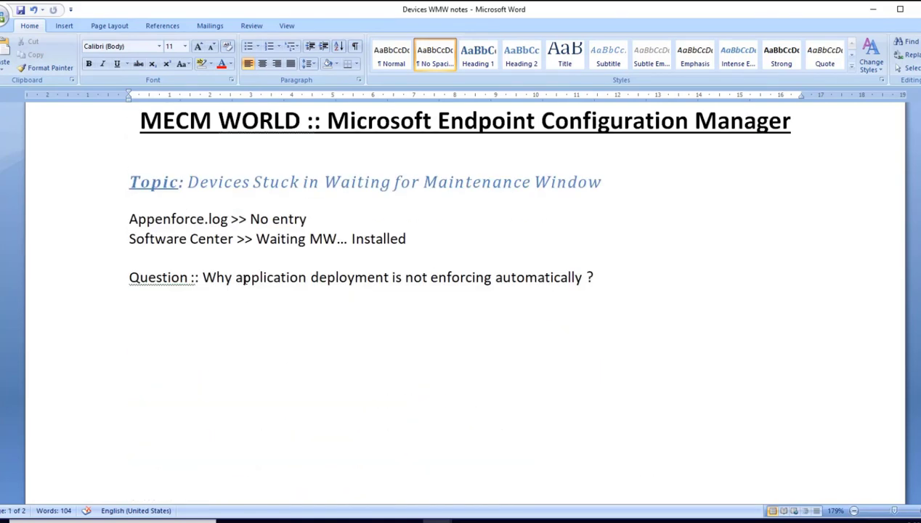
drag(243, 277, 432, 278)
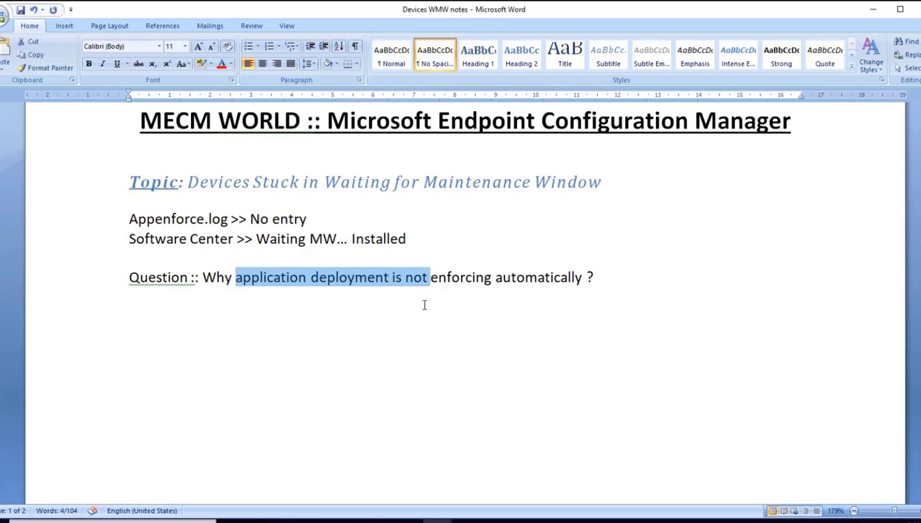
scroll(425, 305, down, 10)
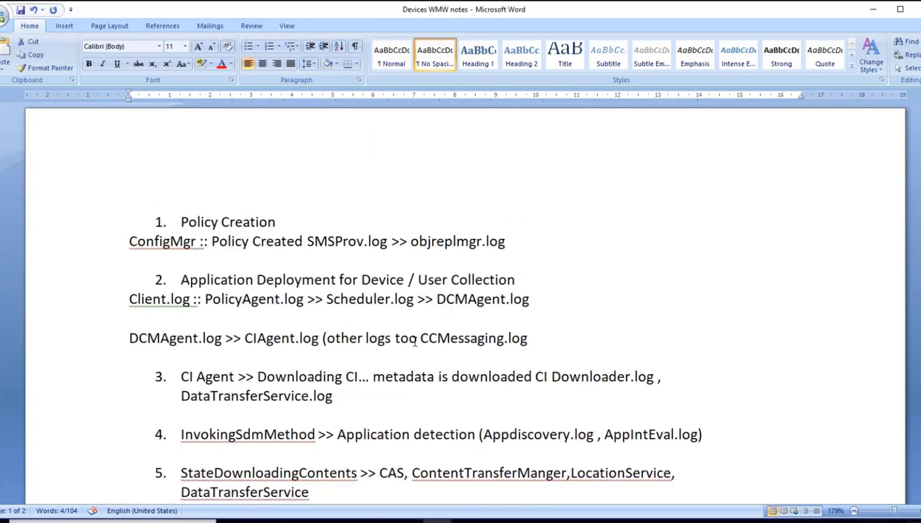
scroll(414, 341, down, 3)
double_click(350, 374)
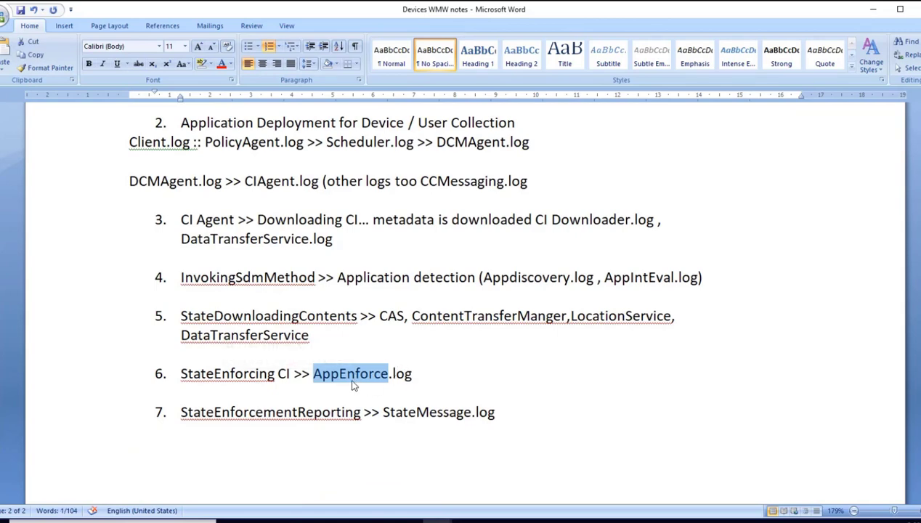
scroll(211, 249, up, 1)
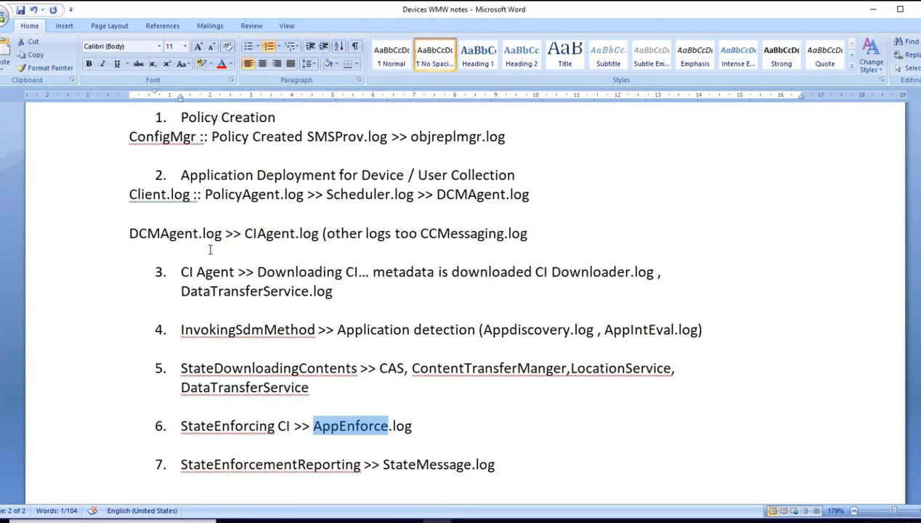
double_click(230, 195)
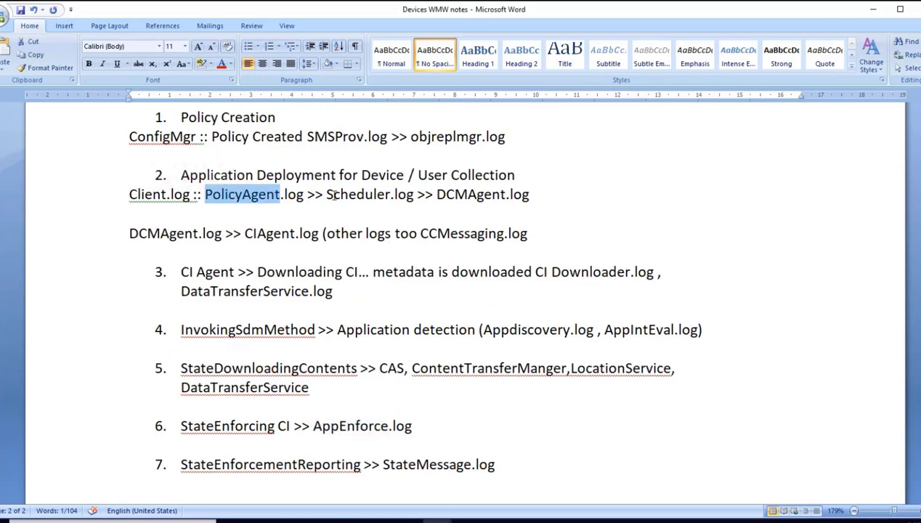
double_click(370, 194)
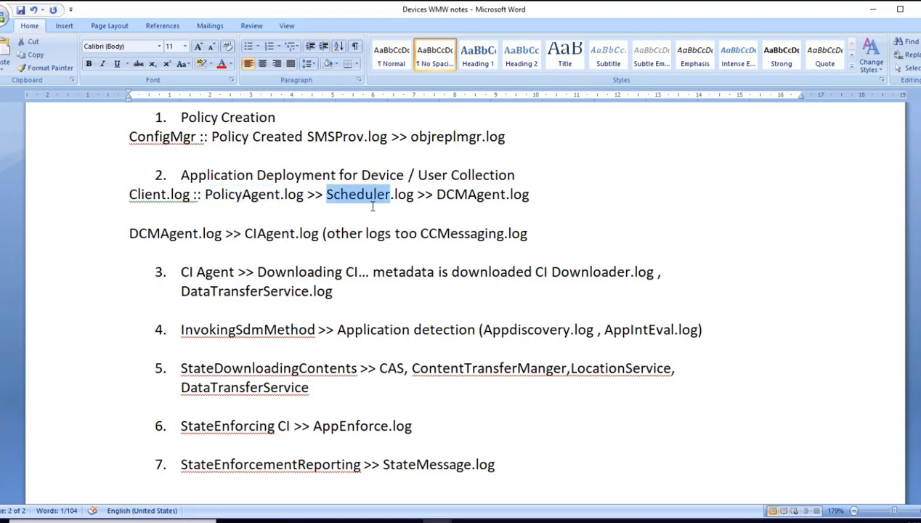
Paste error code 0x87d00315 onto the blank line under Client.log
click(469, 194)
click(430, 211)
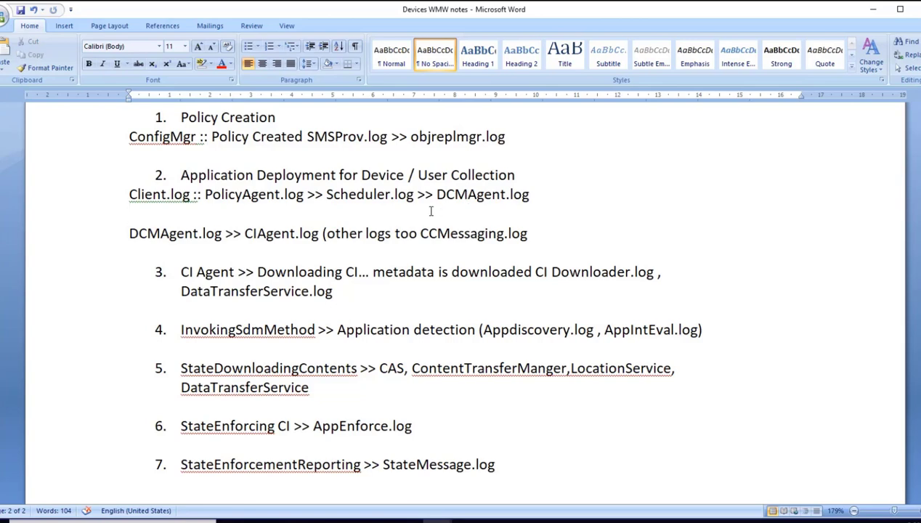
text(0x87d00315)
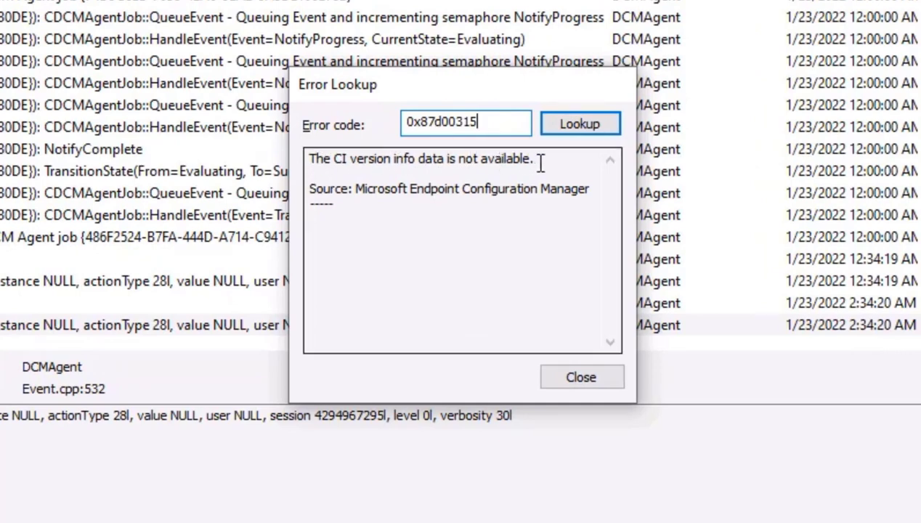
Highlight the CMTrace lookup result 'The CI version info data is not available.'
drag(539, 162, 281, 150)
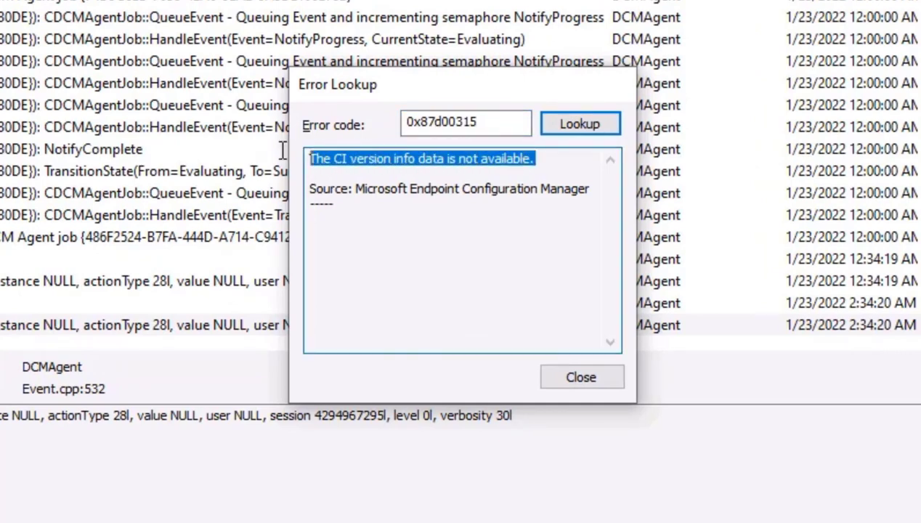
click(393, 162)
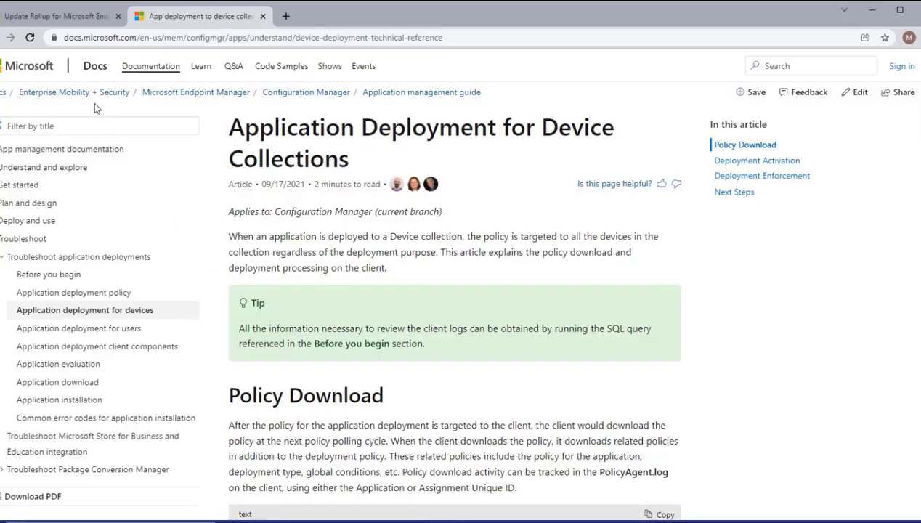
Highlight the update rollup paragraph on the DCMAgent.log 0x87d00315 error, then return to Word
click(42, 21)
click(183, 279)
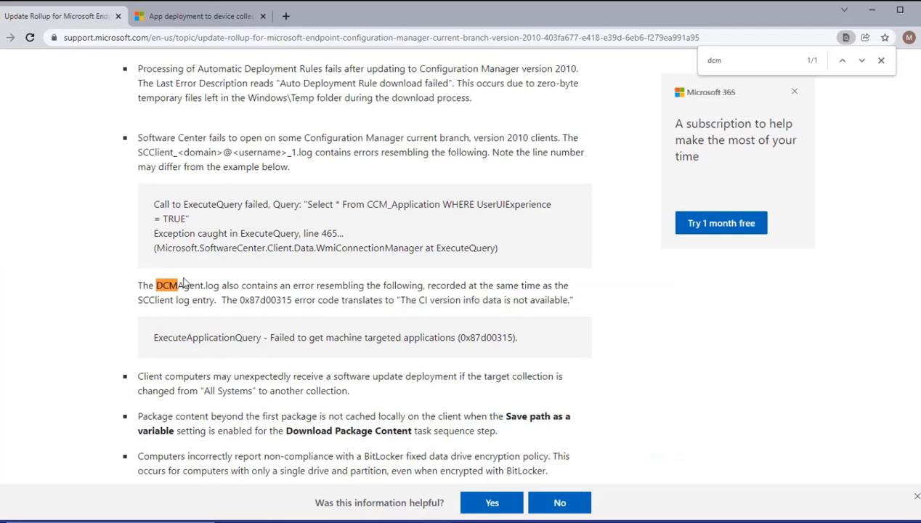
double_click(171, 288)
click(254, 295)
drag(583, 298, 136, 285)
scroll(137, 285, down, 2)
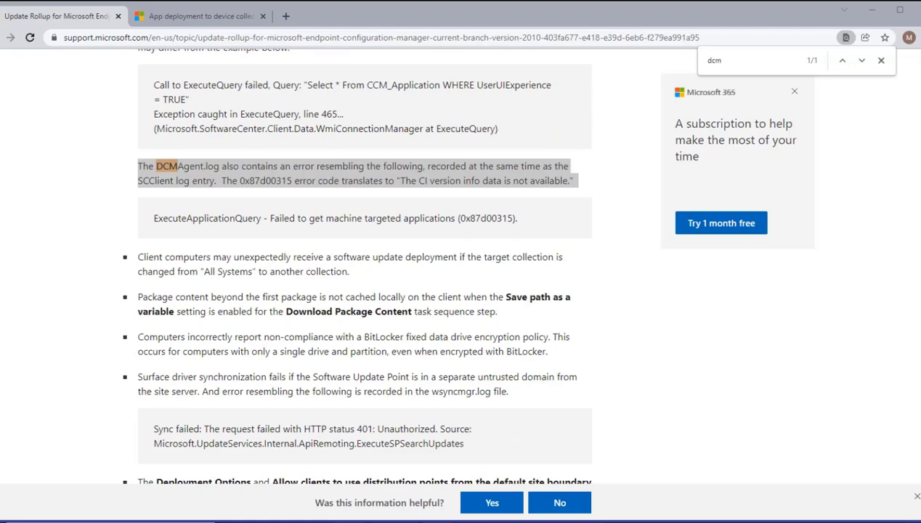
key(alt+Tab)
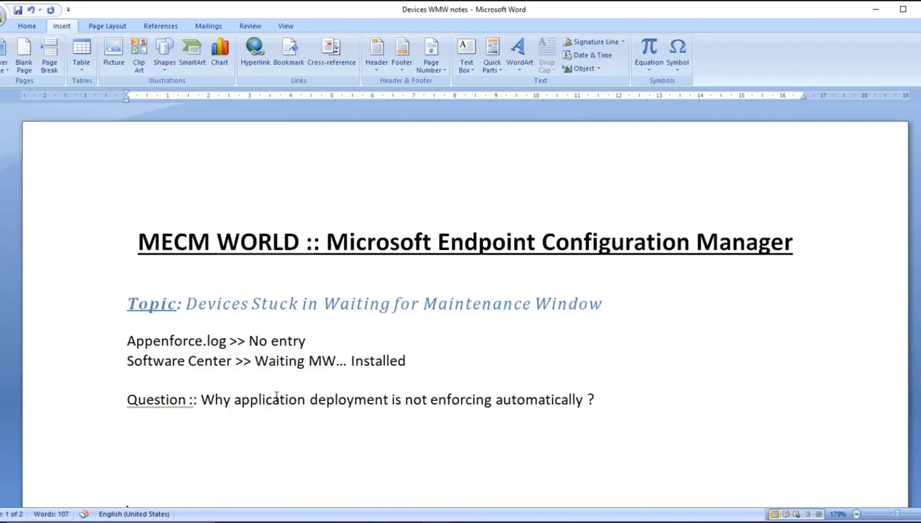
Append '(Workaround)' after Installed, remove extra blank lines, and write 'Fix :: ccmstore.sdf >> rename / delete'
click(442, 363)
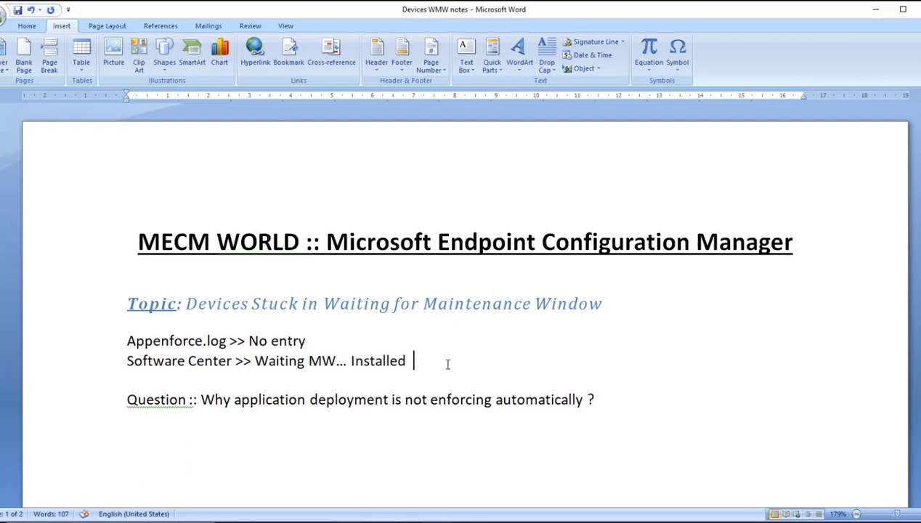
text((Workaround))
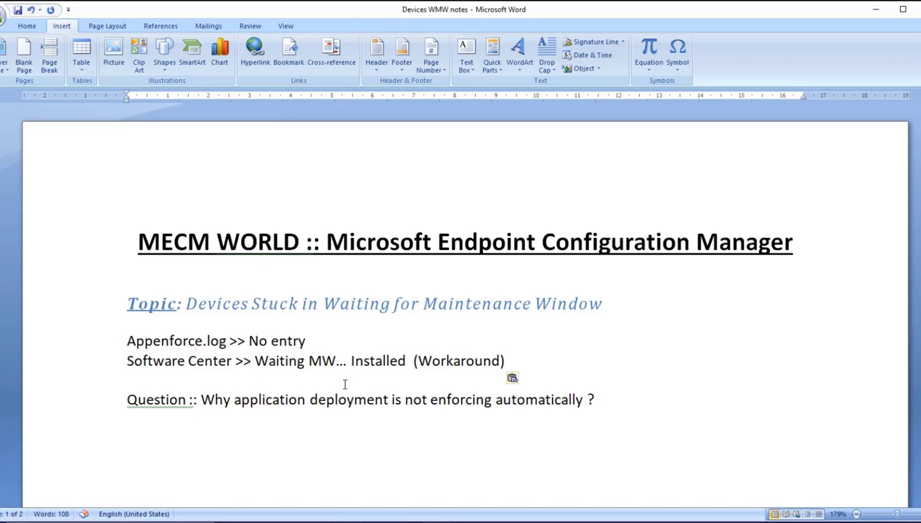
click(282, 444)
key(Delete)
key(Delete)
key(Delete)
click(181, 464)
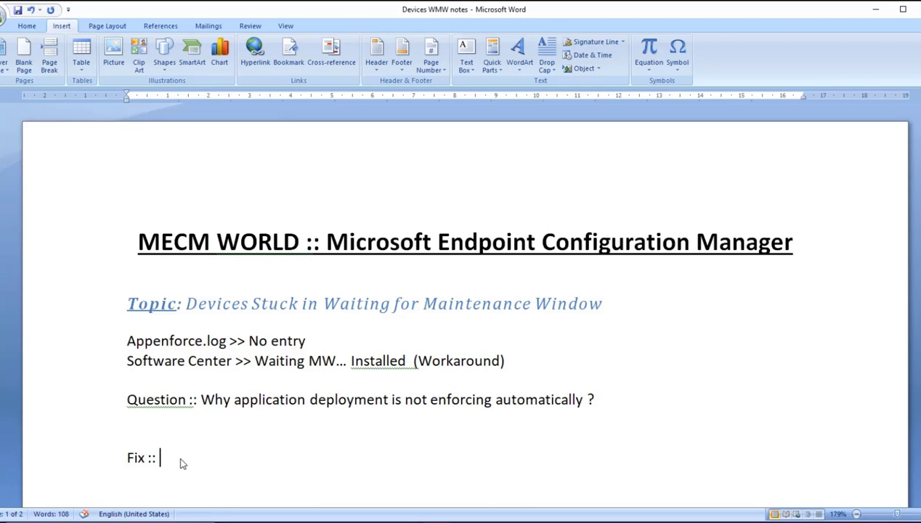
text(ccmstore.sdf >> renam)
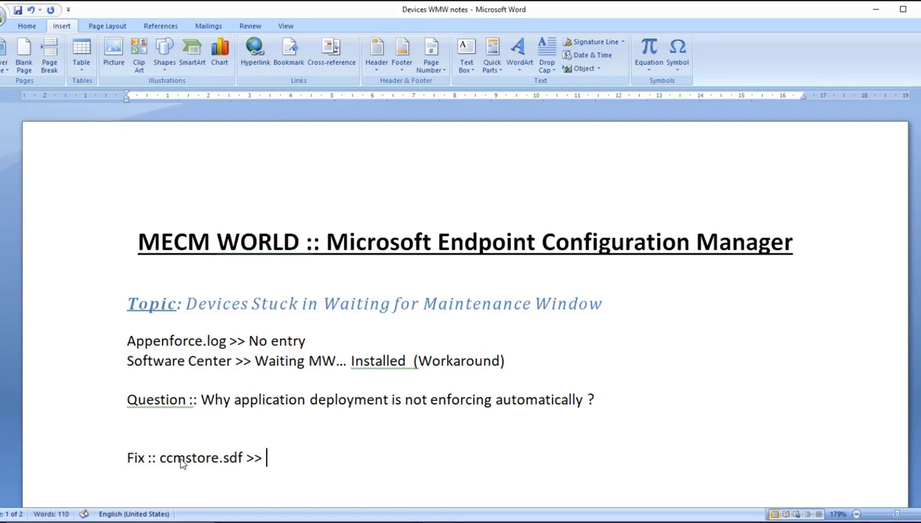
text(e)
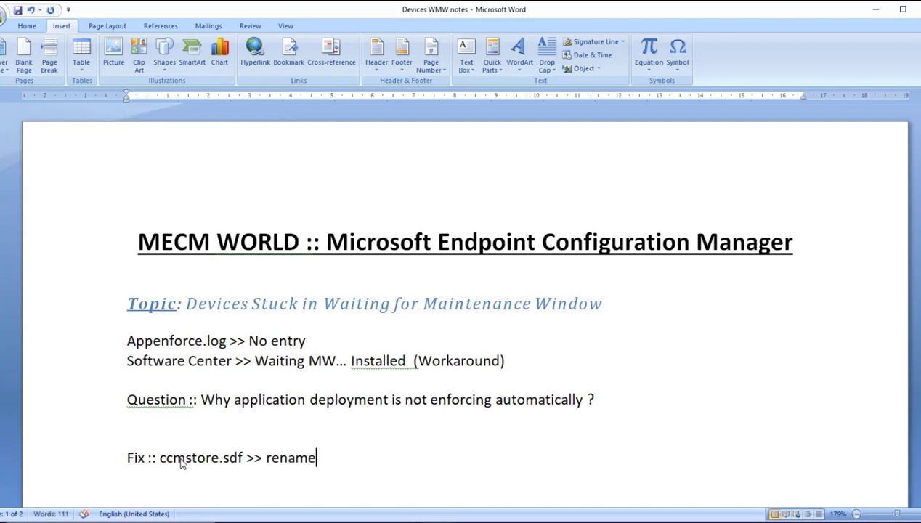
text( / delete)
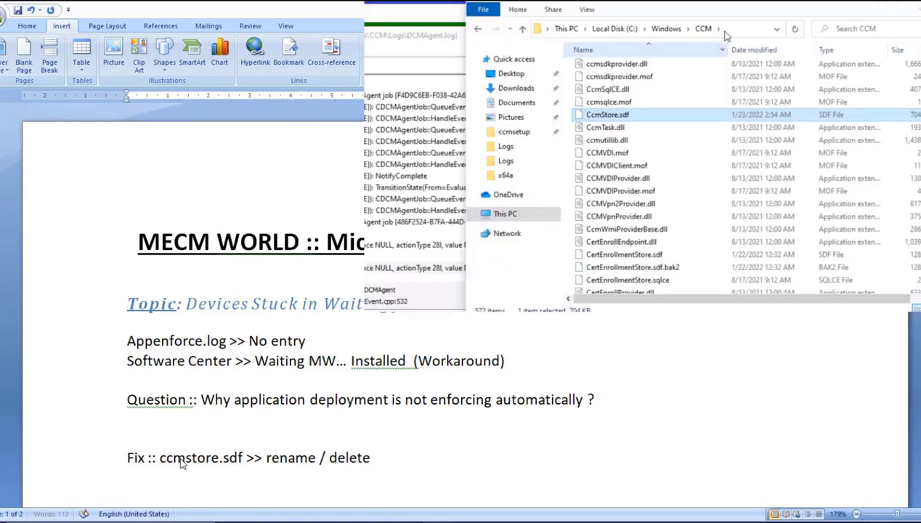
Add a new line 'ccmstore.sdf is created' below the Fix line
key(Return)
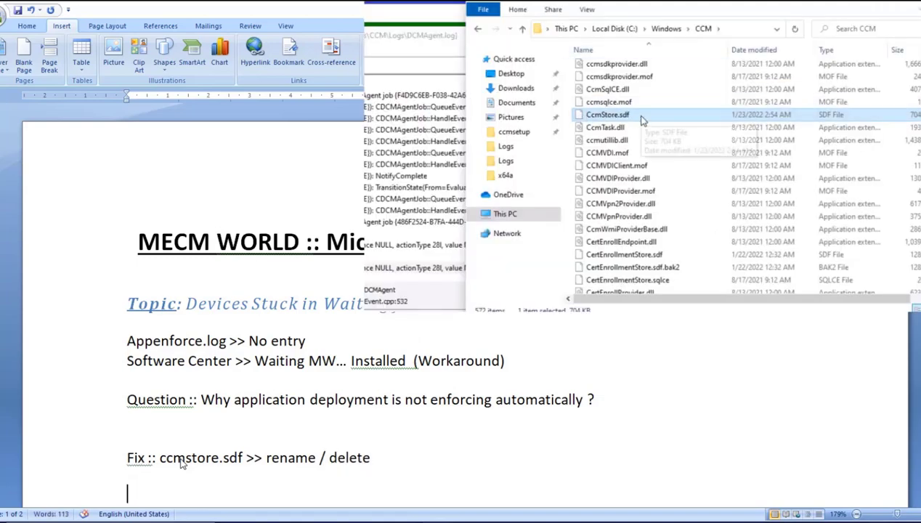
text(ccm)
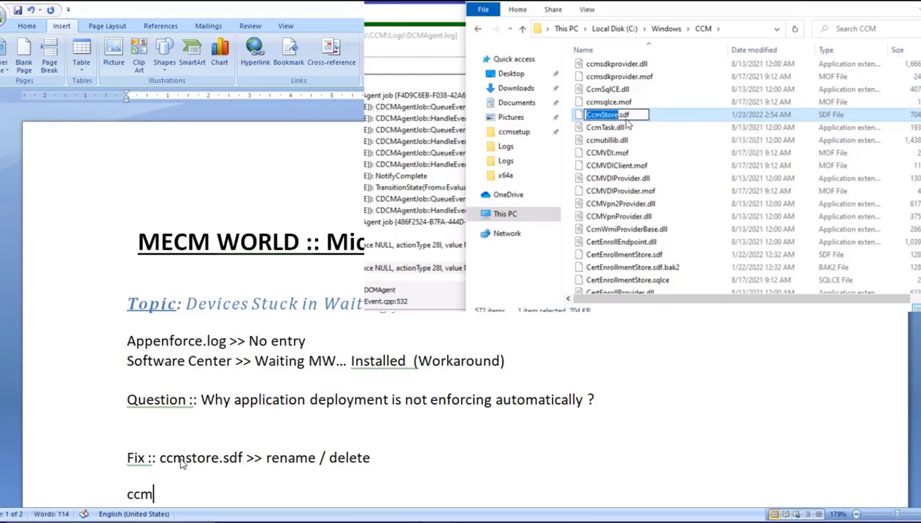
text(store.sdf)
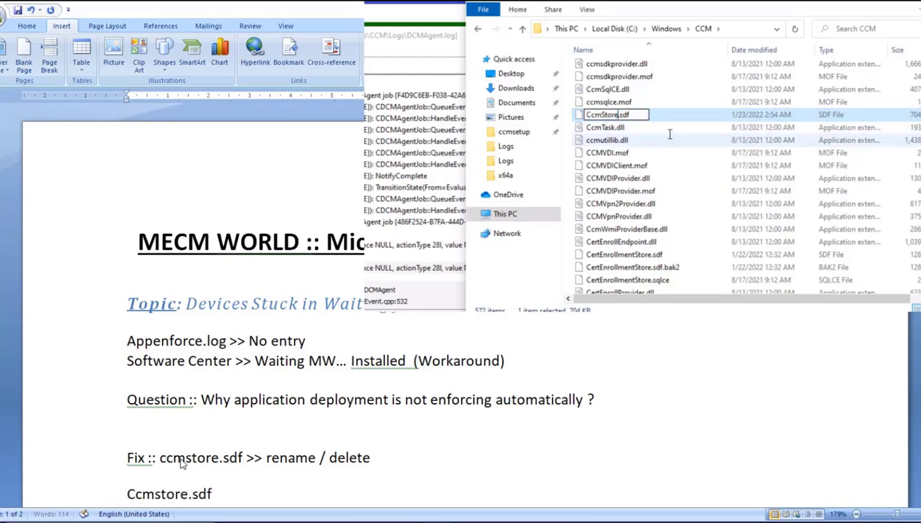
text( is creat)
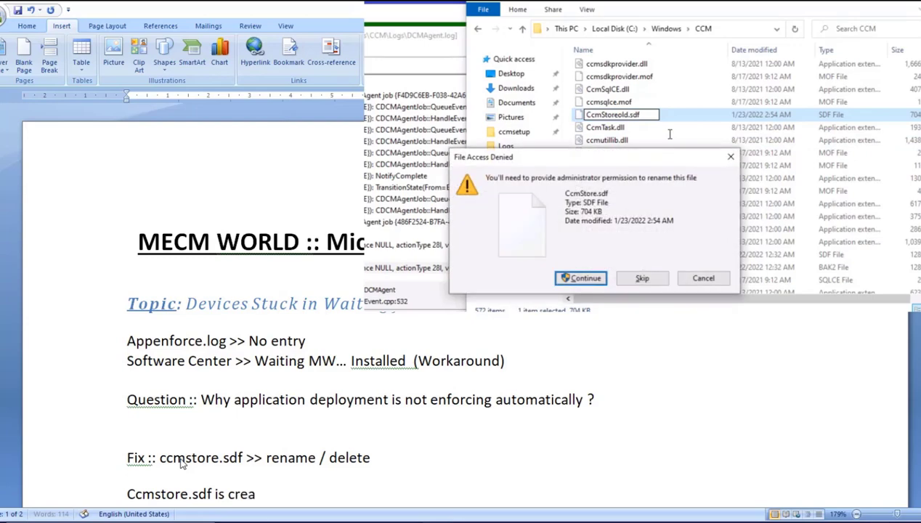
text(ed)
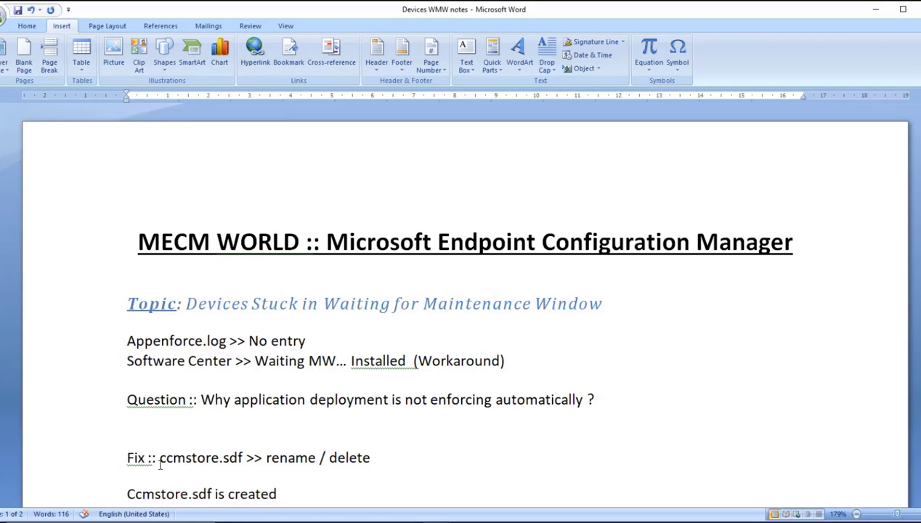
scroll(155, 452, down, 10)
scroll(154, 452, down, 5)
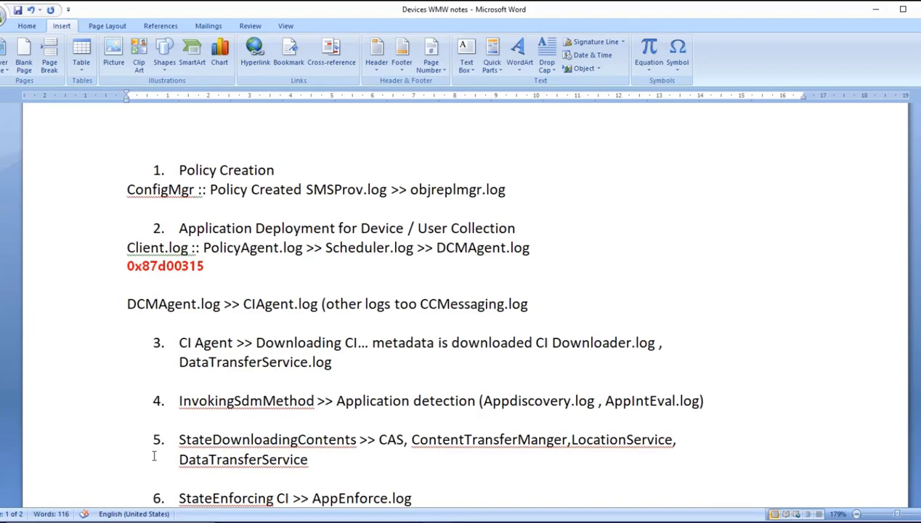
scroll(149, 436, down, 3)
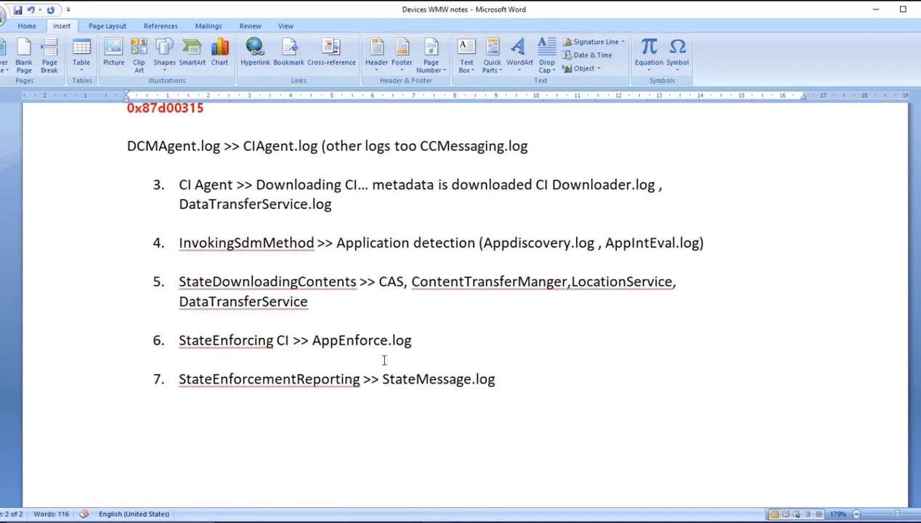
double_click(352, 338)
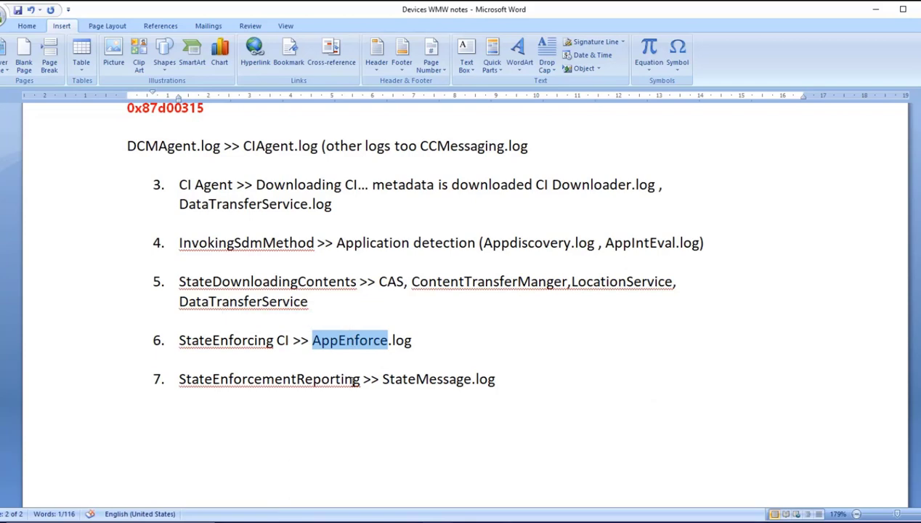
scroll(353, 393, up, 3)
scroll(215, 305, up, 6)
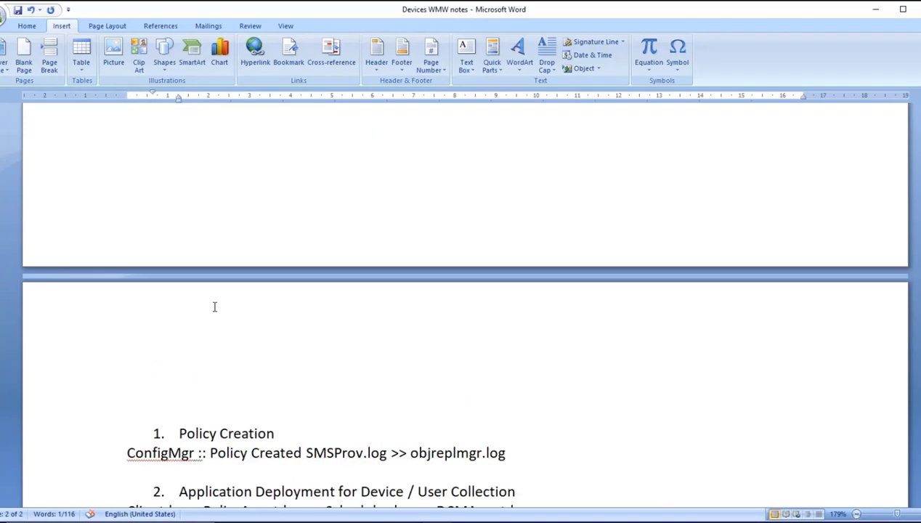
scroll(216, 305, up, 15)
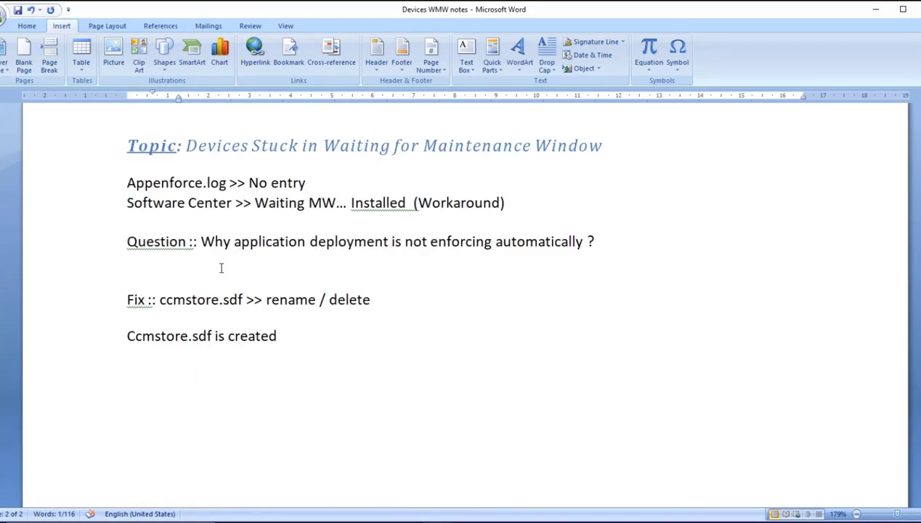
double_click(294, 299)
double_click(189, 298)
Move the rename/delete ccmstore.sdf fix onto its own line under Fix :: as numbered item 1
scroll(193, 314, down, 2)
key(Home)
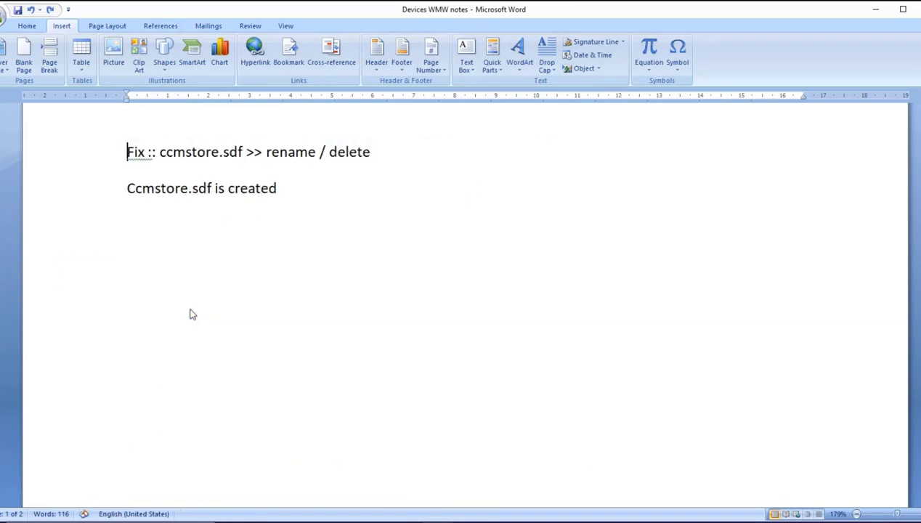
key(Down)
key(Down)
key(Up)
key(End)
key(ctrl+Left)
key(ctrl+Left)
key(ctrl+Left)
key(ctrl+Left)
key(ctrl+Left)
key(ctrl+Left)
key(ctrl+Left)
key(Return)
text(1.)
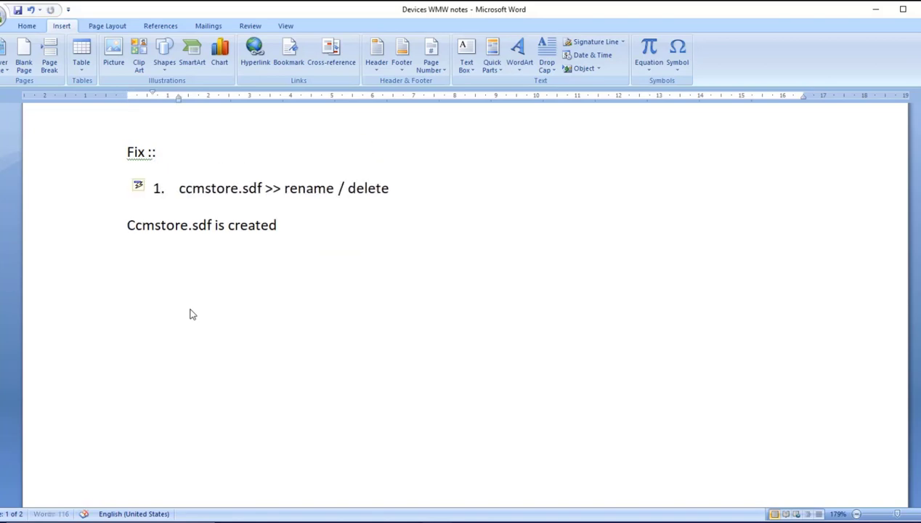
End item 1 with '(Ccmstore.sdf is created)' and add item 2 'Uninstall SCCM Client & Reinstall'
key(End)
key(Delete)
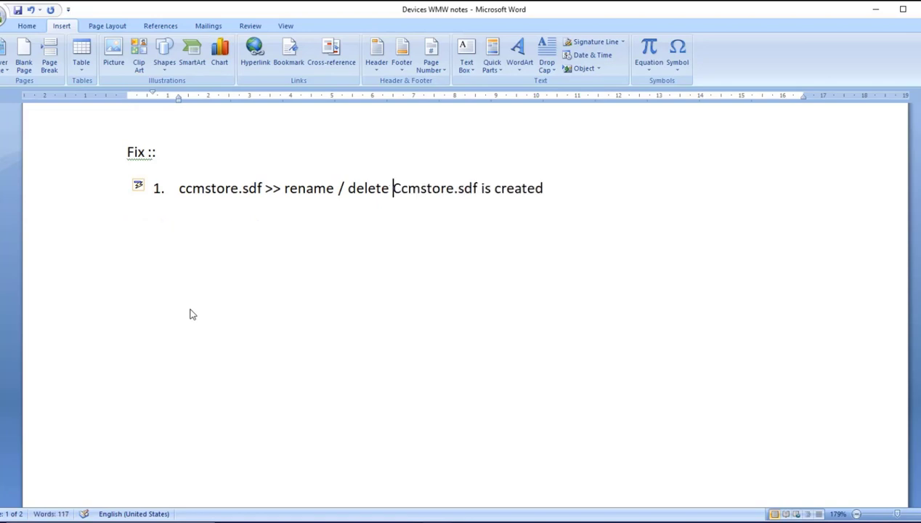
text(()
key(End)
text())
key(Return)
text(Uninstall)
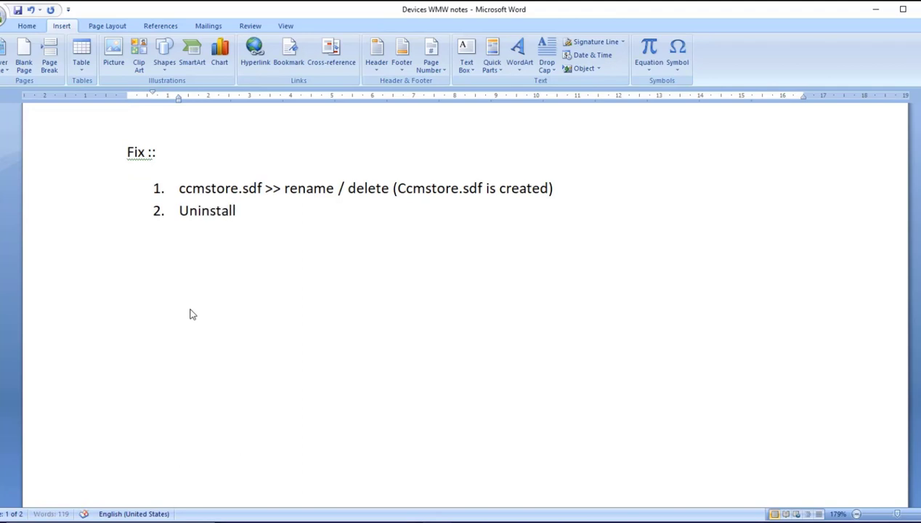
text( SCCM Client & Reinstall)
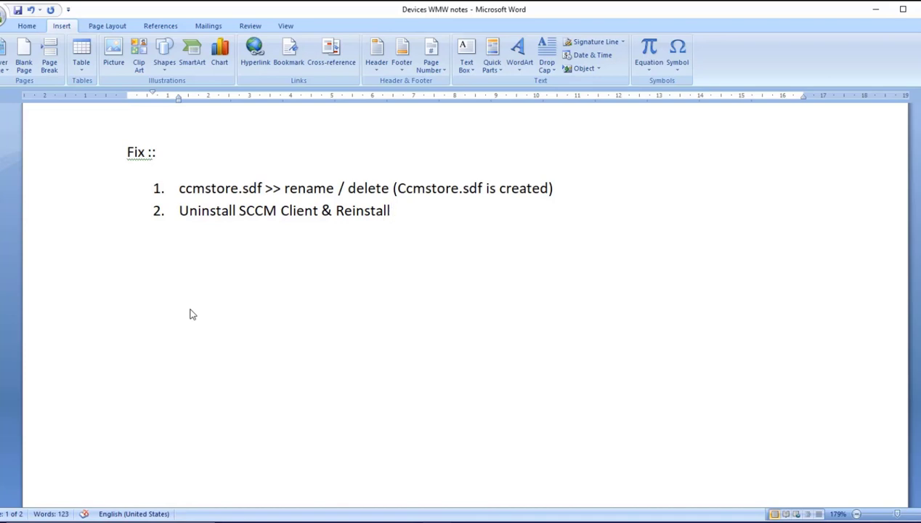
scroll(189, 313, up, 1)
drag(179, 241, 438, 279)
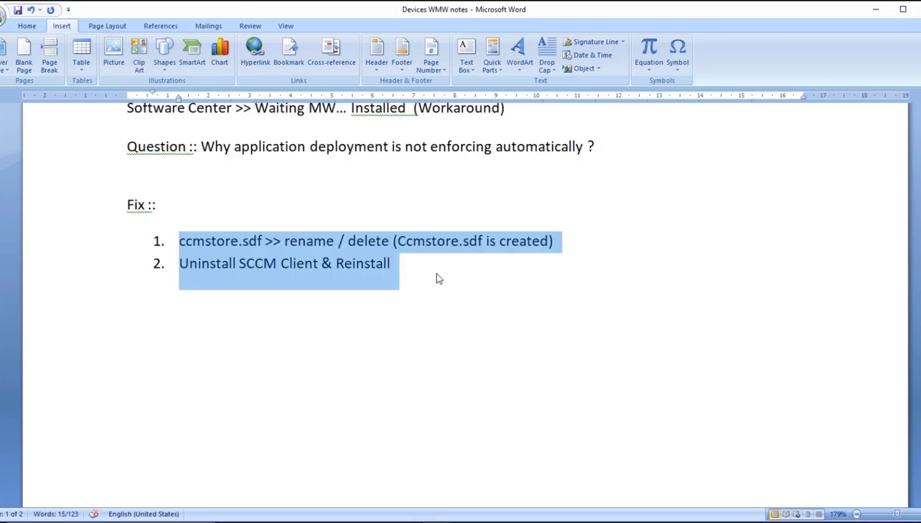